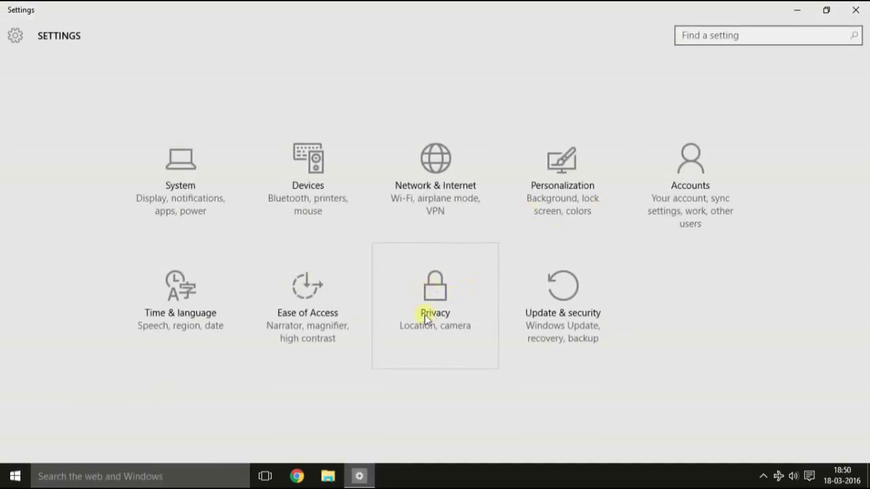
# Open the privacy settings and clear the location history stored on this device
pyautogui.click(437, 327)
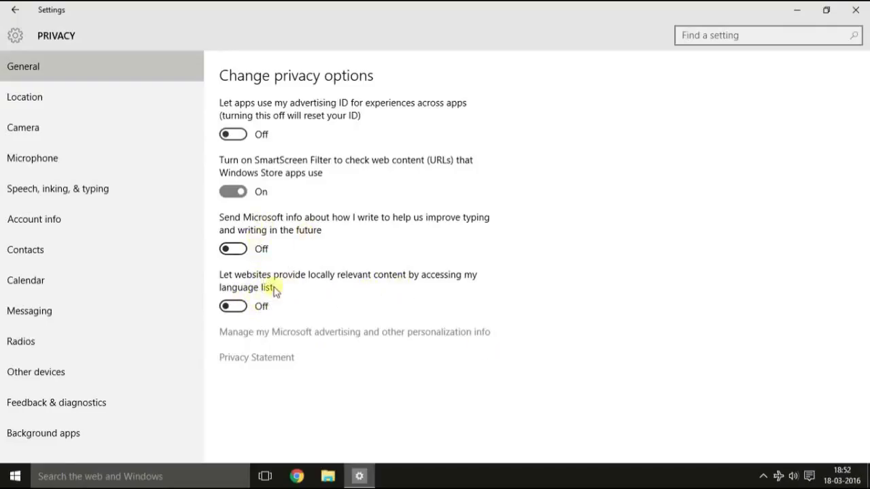
pyautogui.click(88, 95)
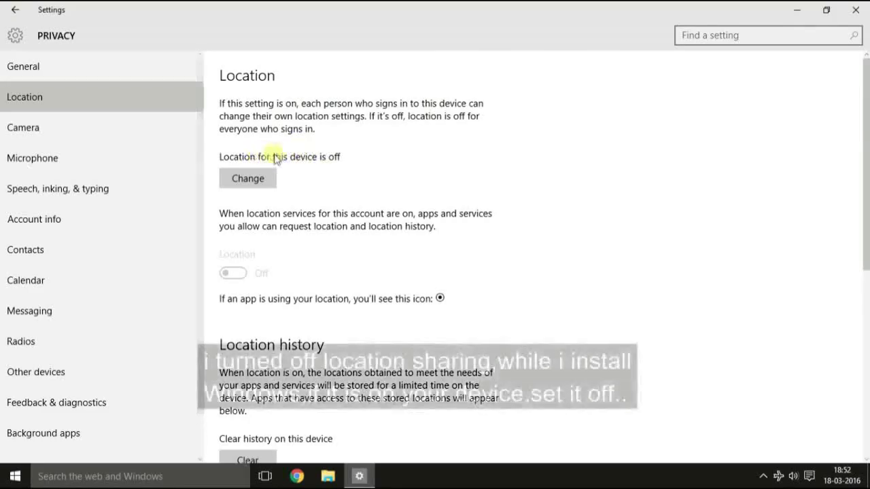
pyautogui.scroll(-3, 356, 159)
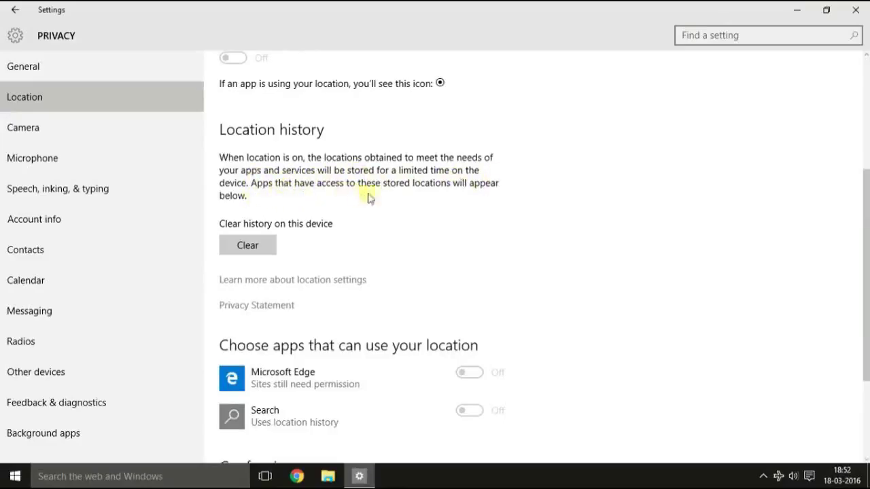
pyautogui.click(246, 250)
pyautogui.click(245, 250)
# Check the camera and microphone access settings, and turn off "getting to know me" under speech, inking and typing
pyautogui.click(72, 130)
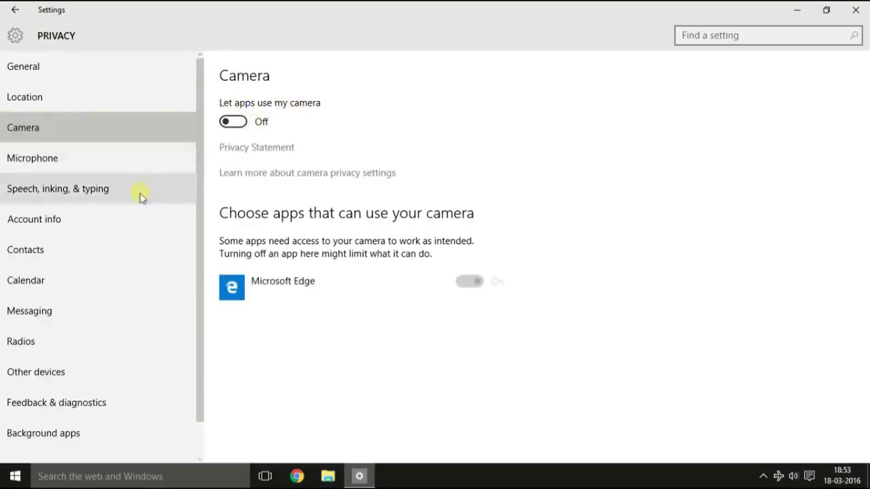
pyautogui.click(112, 157)
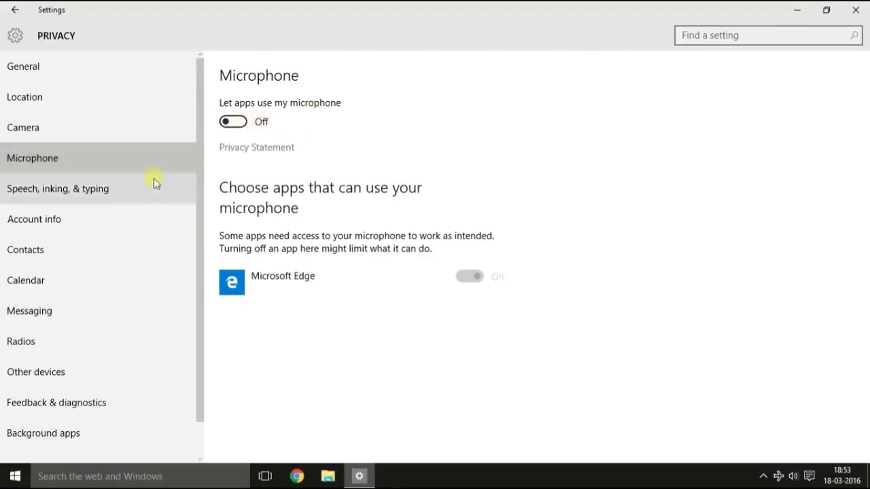
pyautogui.click(138, 194)
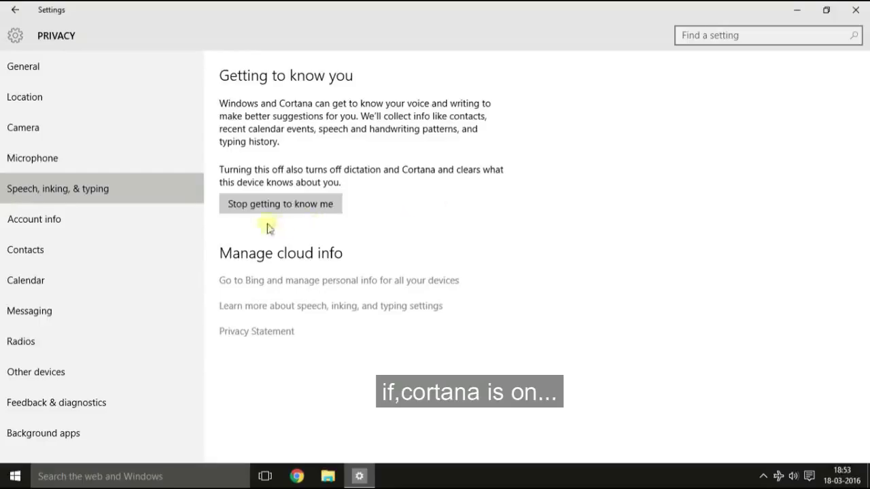
pyautogui.click(266, 207)
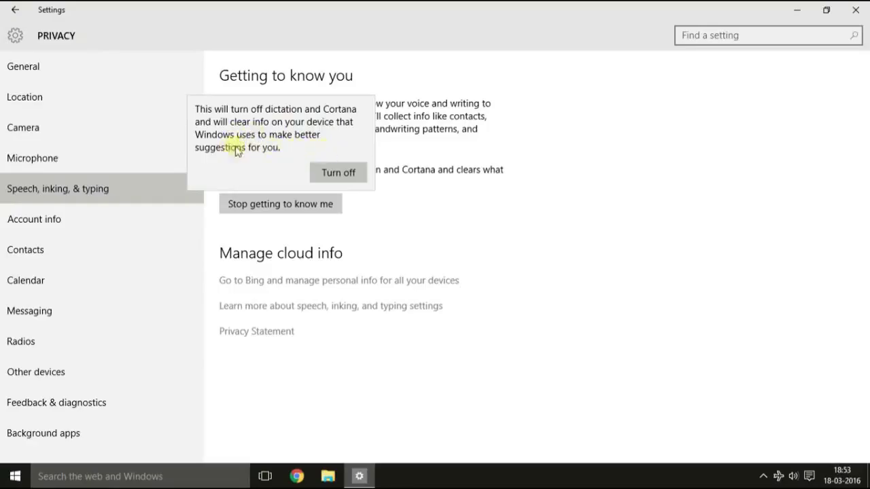
pyautogui.click(345, 172)
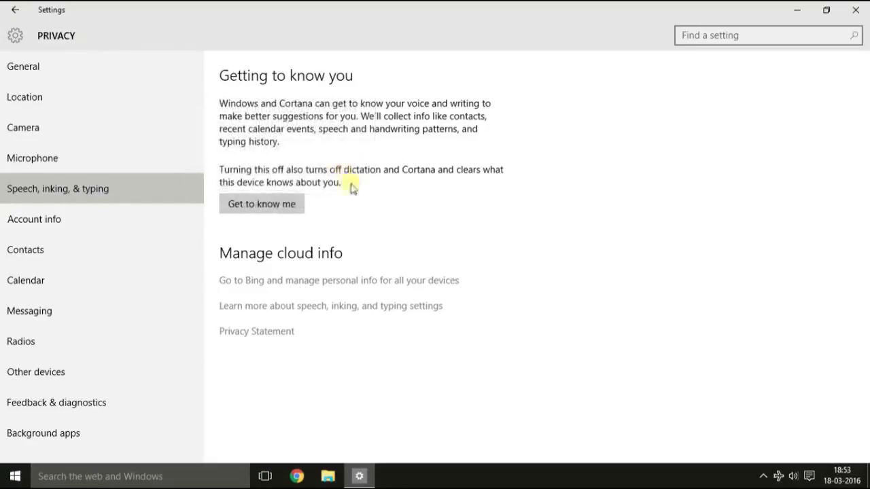
# Review the app access settings for account info, contacts, calendar, messaging, radios and other devices
pyautogui.click(86, 225)
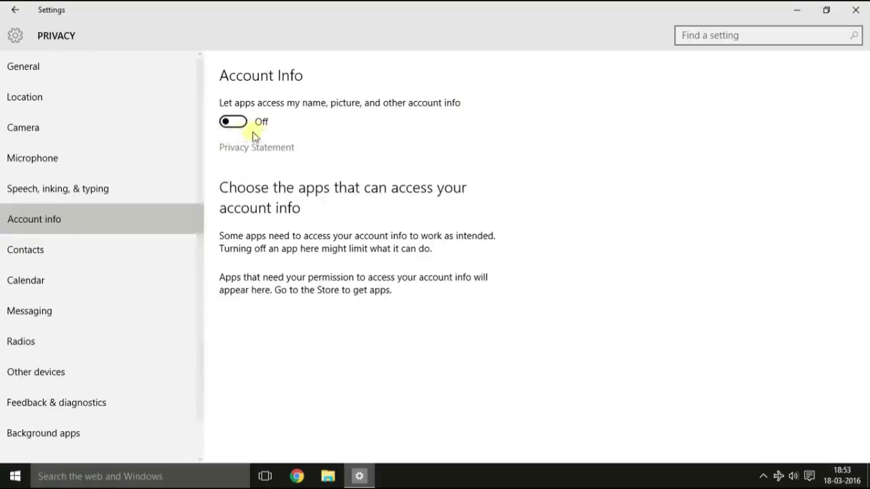
pyautogui.click(100, 249)
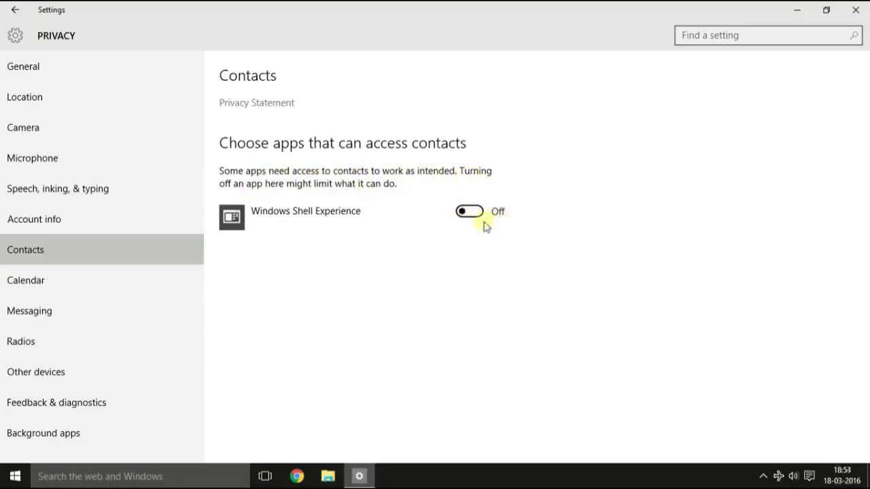
pyautogui.click(77, 286)
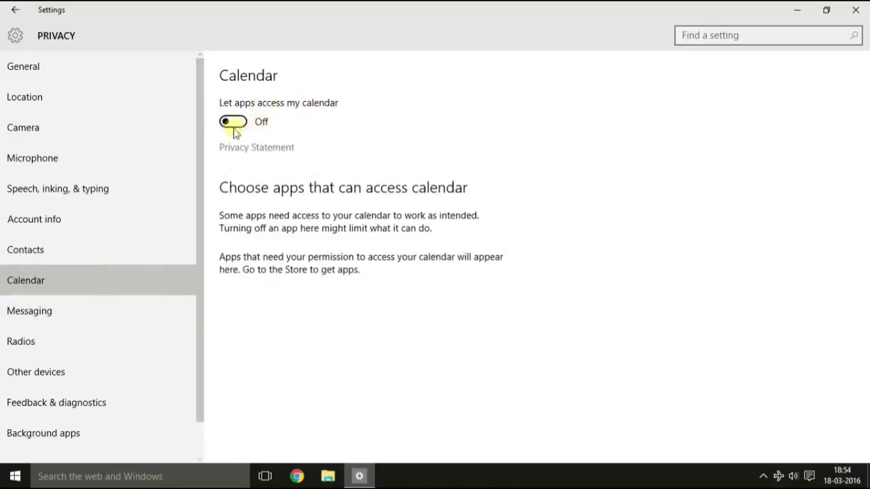
pyautogui.click(135, 316)
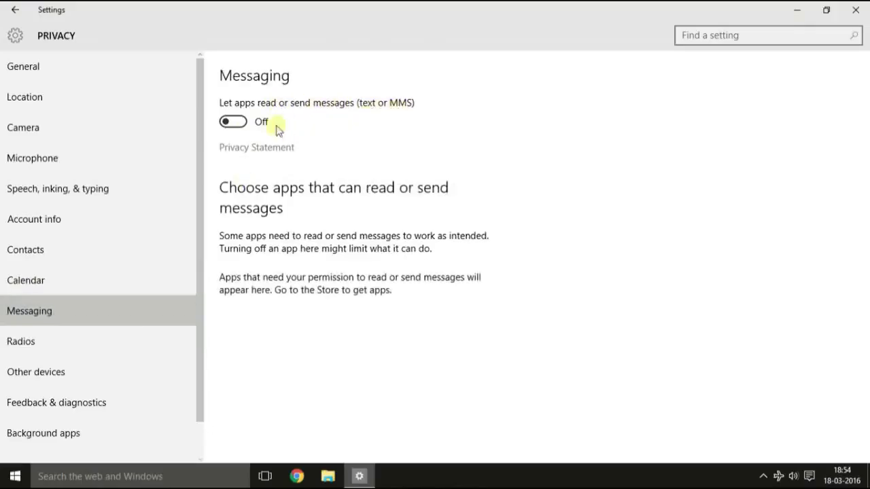
pyautogui.click(120, 336)
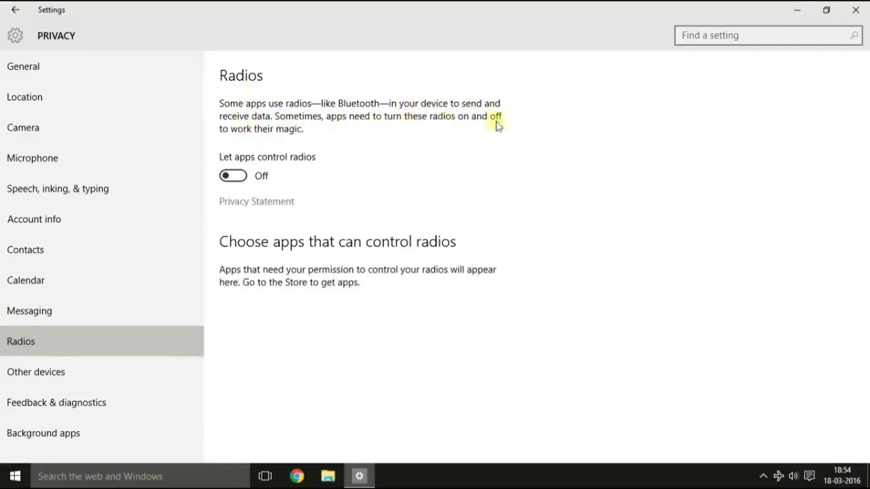
pyautogui.click(111, 367)
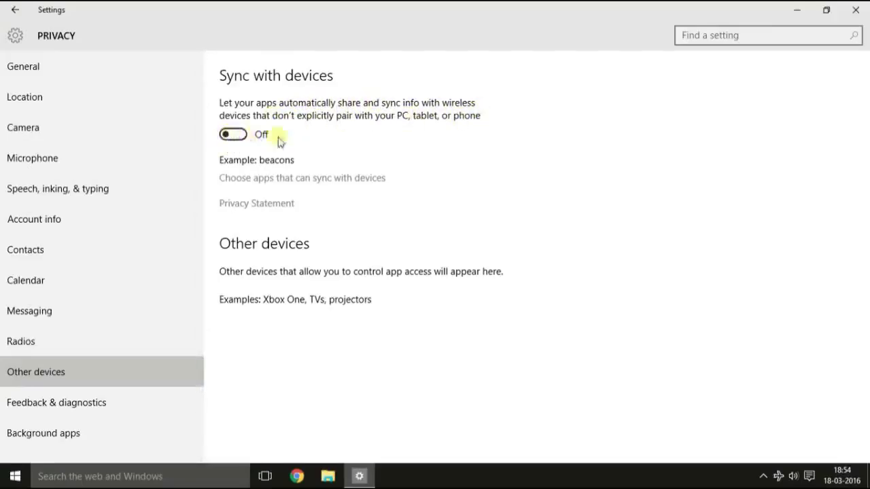
# Set the Windows feedback frequency to Never and the device data sent to Microsoft to Basic
pyautogui.click(98, 400)
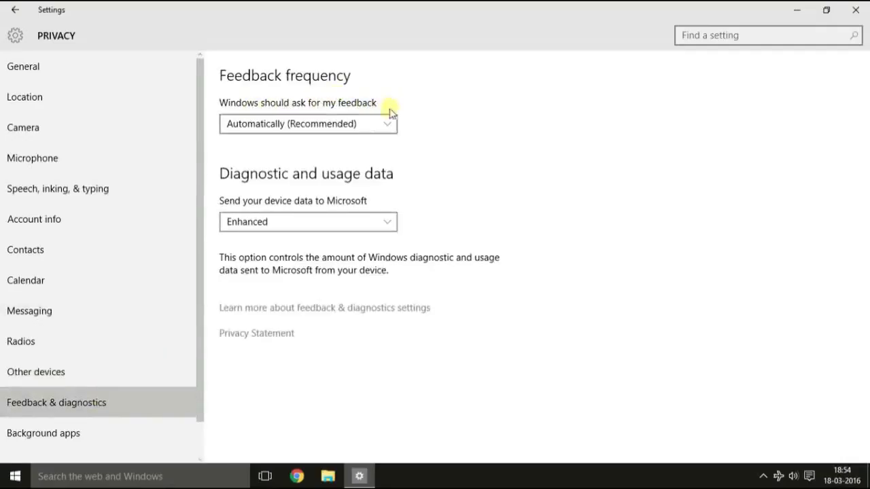
pyautogui.click(371, 121)
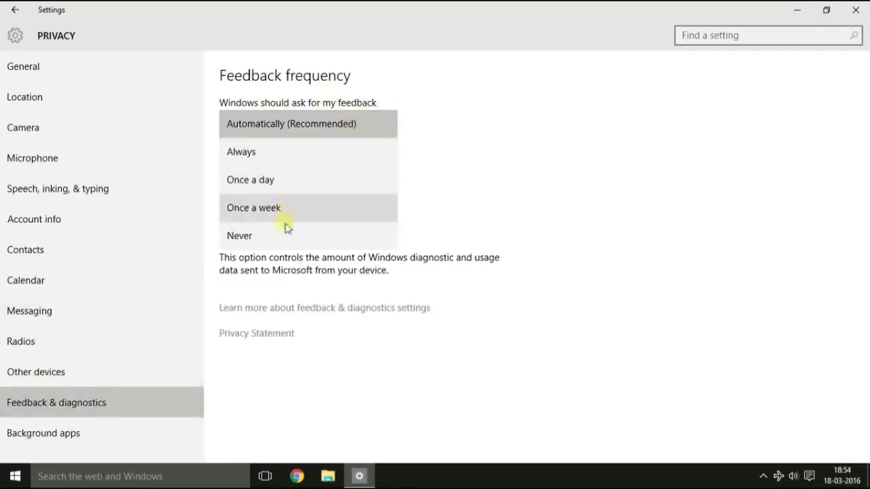
pyautogui.click(271, 238)
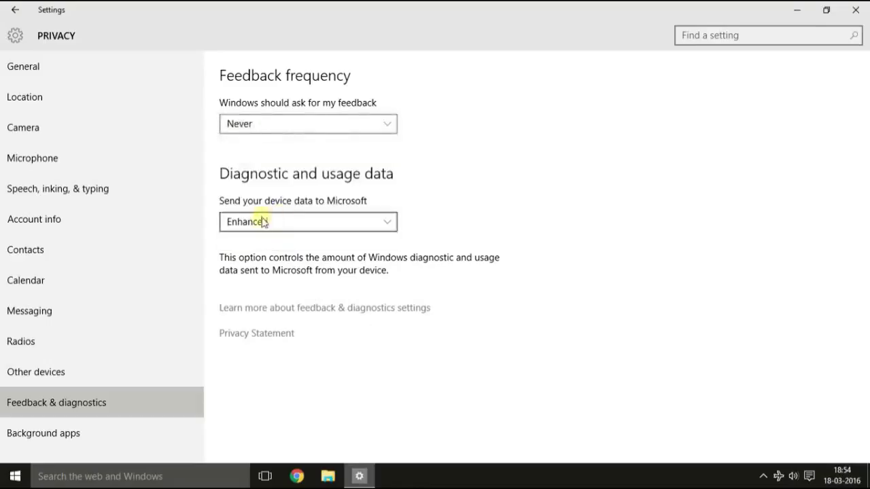
pyautogui.click(338, 219)
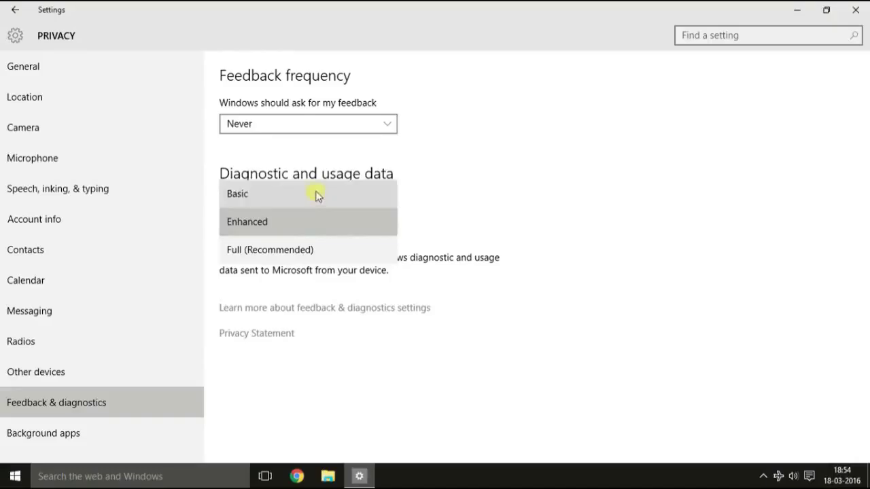
pyautogui.click(316, 196)
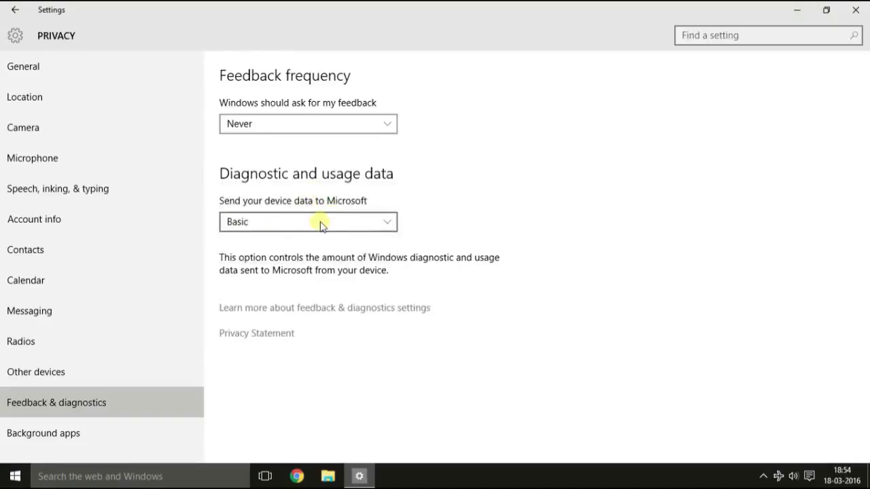
# Review the background app permissions and the Windows Defender protection settings, and close the settings window
pyautogui.click(87, 441)
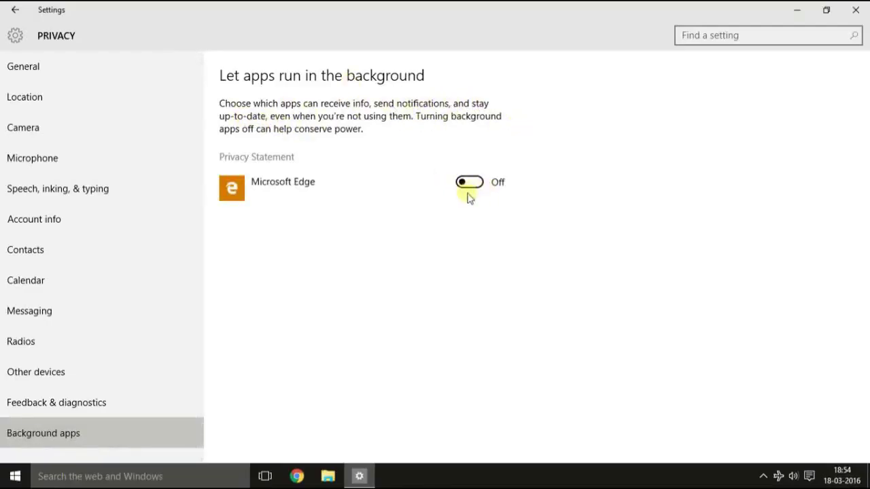
pyautogui.click(15, 10)
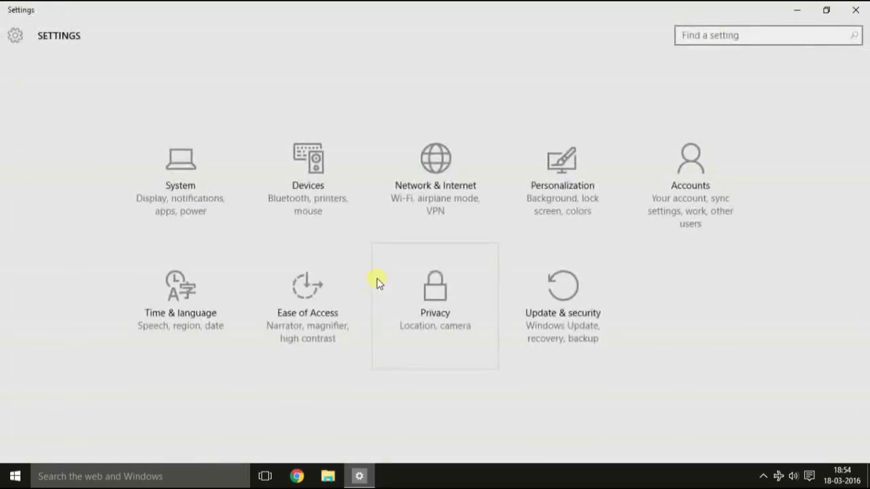
pyautogui.click(579, 307)
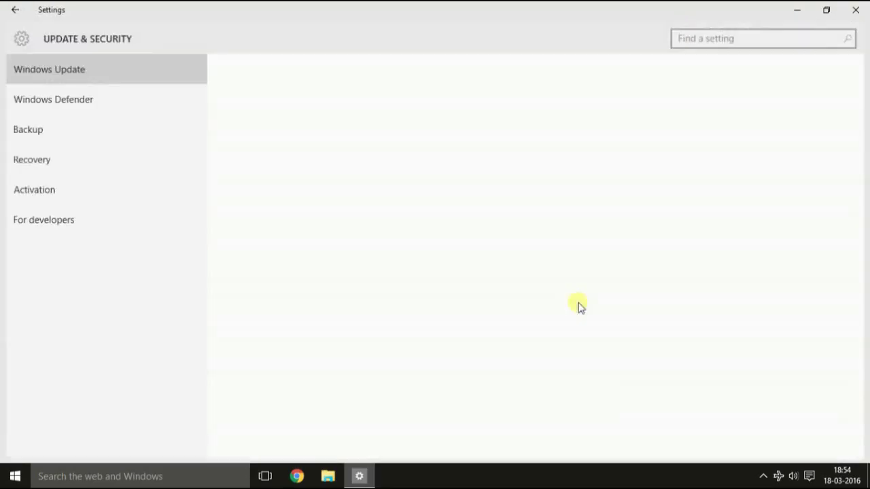
pyautogui.click(161, 98)
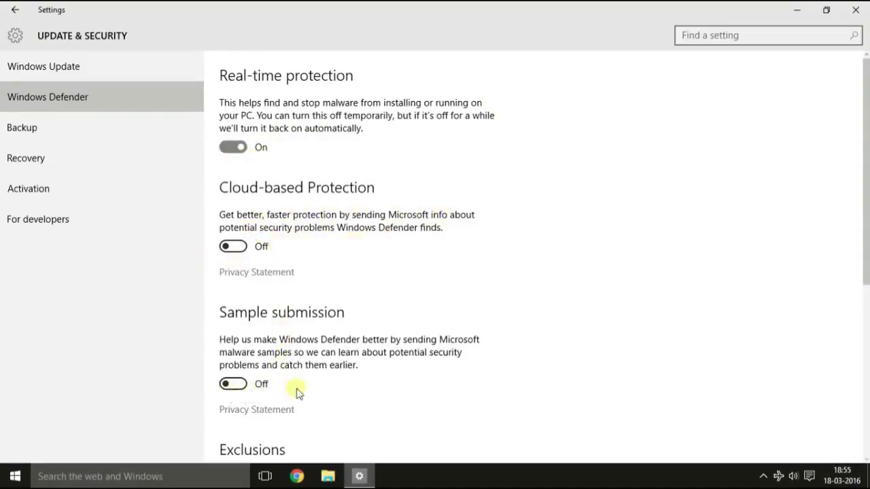
pyautogui.scroll(-5, 297, 393)
pyautogui.scroll(4, 867, 408)
pyautogui.scroll(-5, 867, 408)
pyautogui.scroll(6, 225, 244)
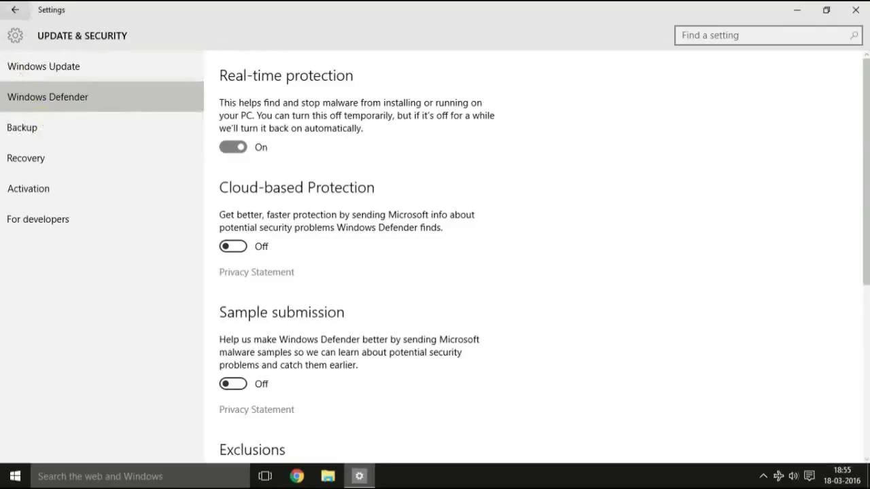
pyautogui.click(14, 9)
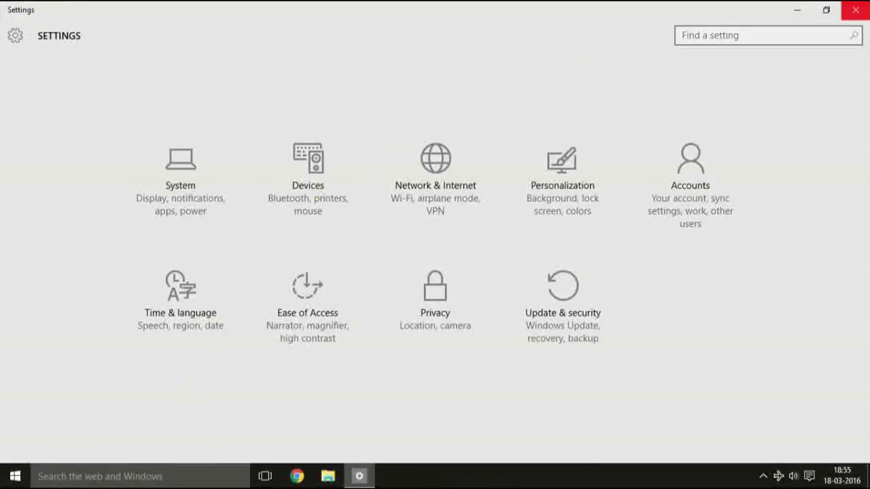
pyautogui.click(855, 10)
# Run services.msc to open the Services console and maximize its window
pyautogui.press('super+r')
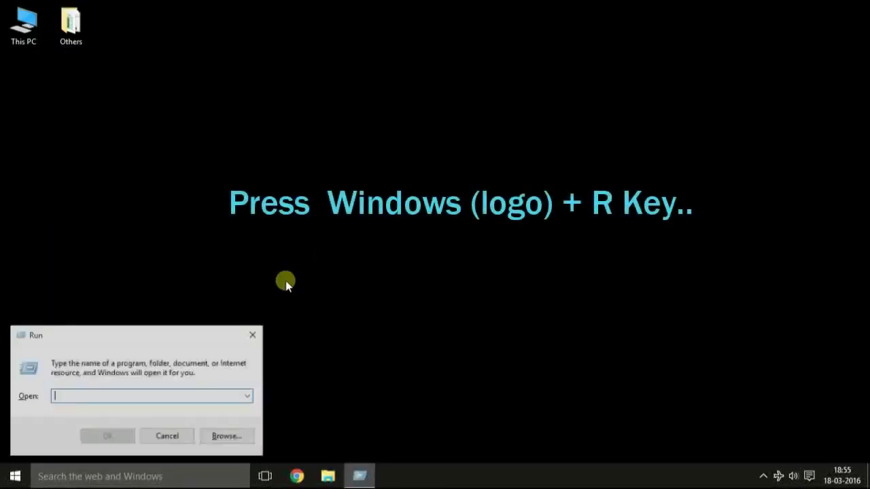
pyautogui.write('services.msc')
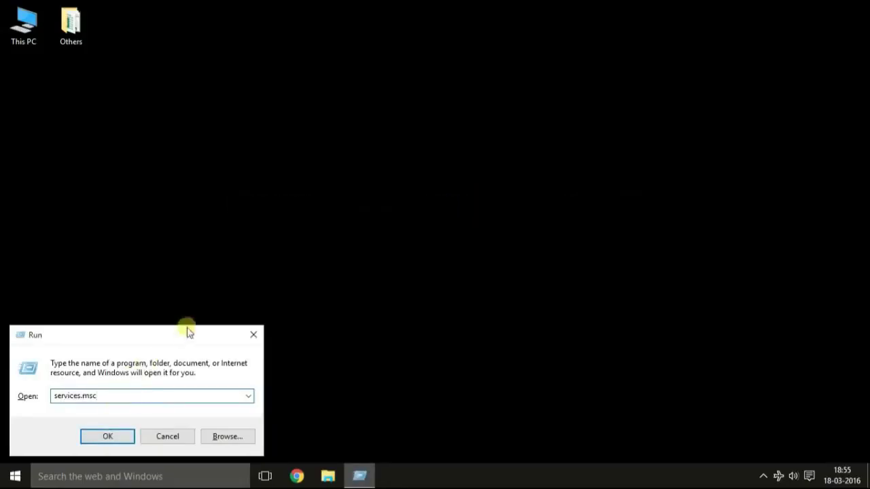
pyautogui.click(111, 439)
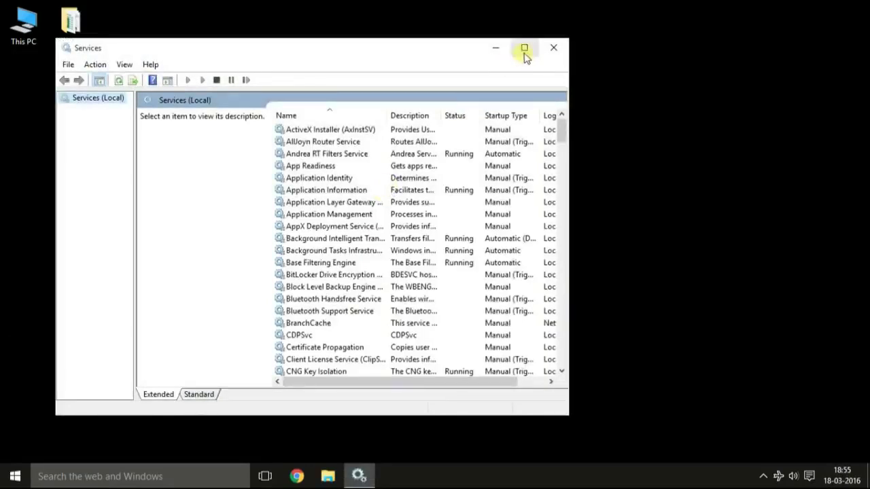
pyautogui.click(524, 48)
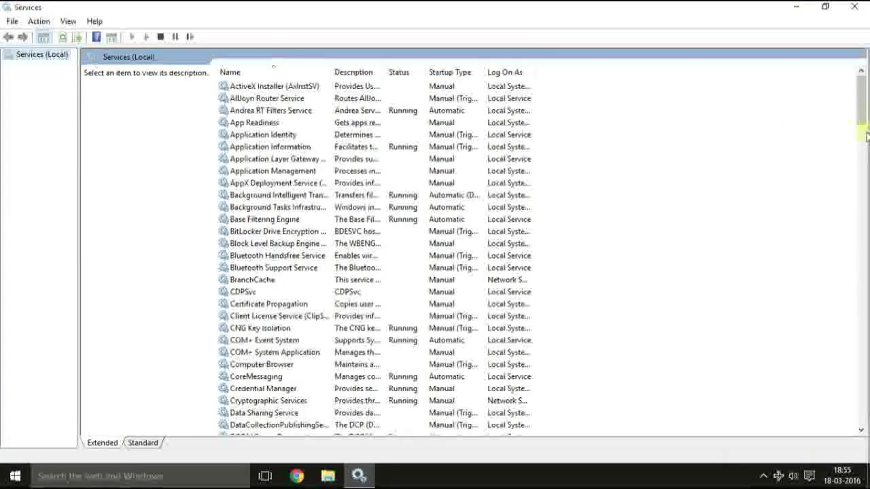
# Find the Diagnostics Tracking Service in the services list and stop it
pyautogui.moveTo(860, 111); pyautogui.dragTo(863, 163)
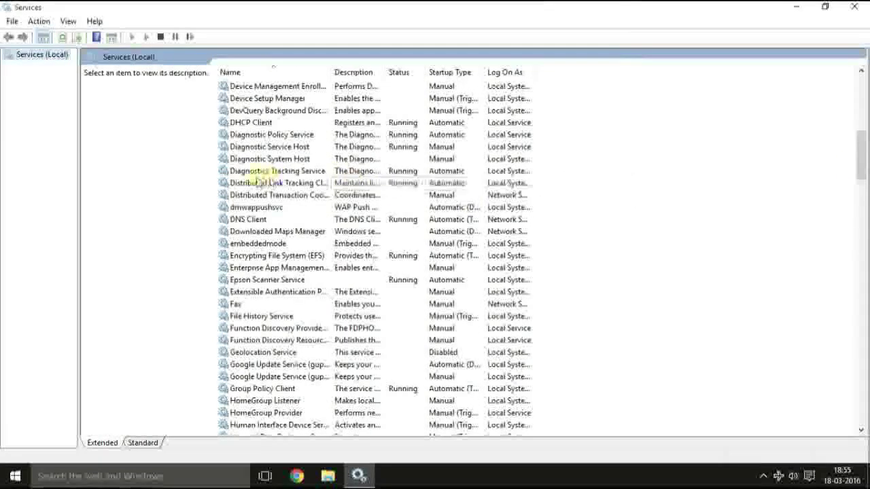
pyautogui.click(257, 172)
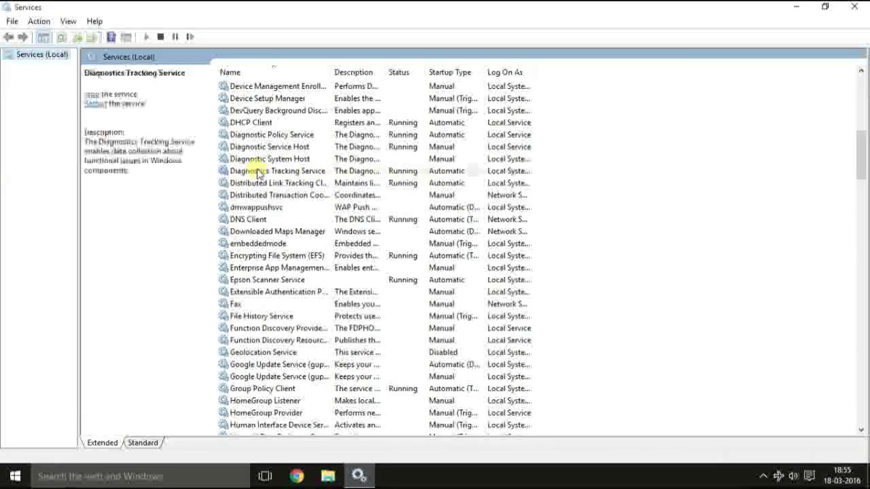
pyautogui.rightClick(259, 173)
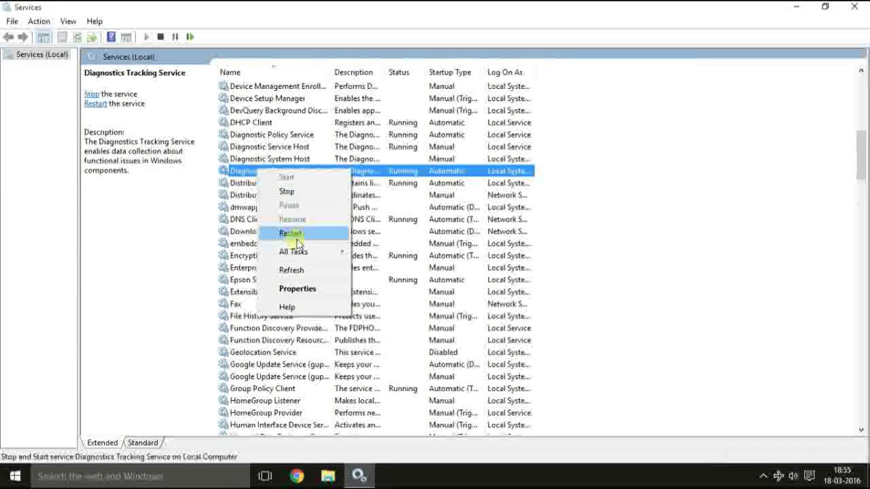
pyautogui.click(286, 193)
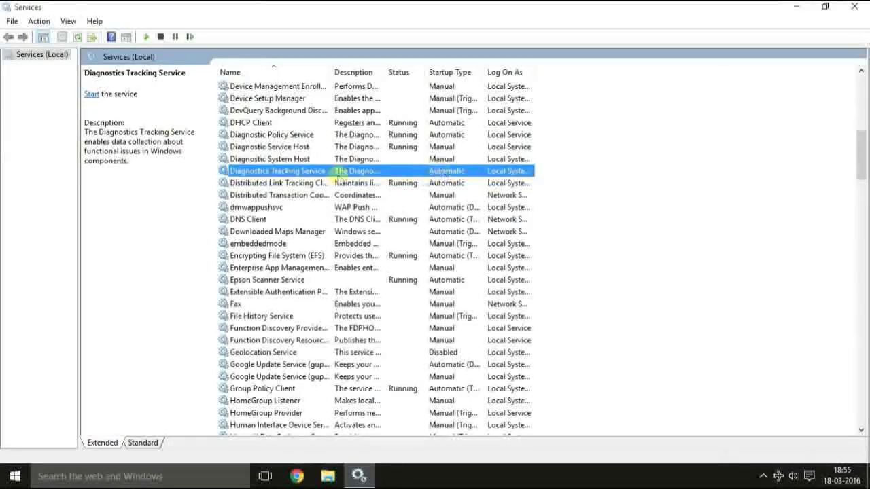
# Set the startup type of the Diagnostics Tracking Service to Disabled and apply the change
pyautogui.rightClick(367, 173)
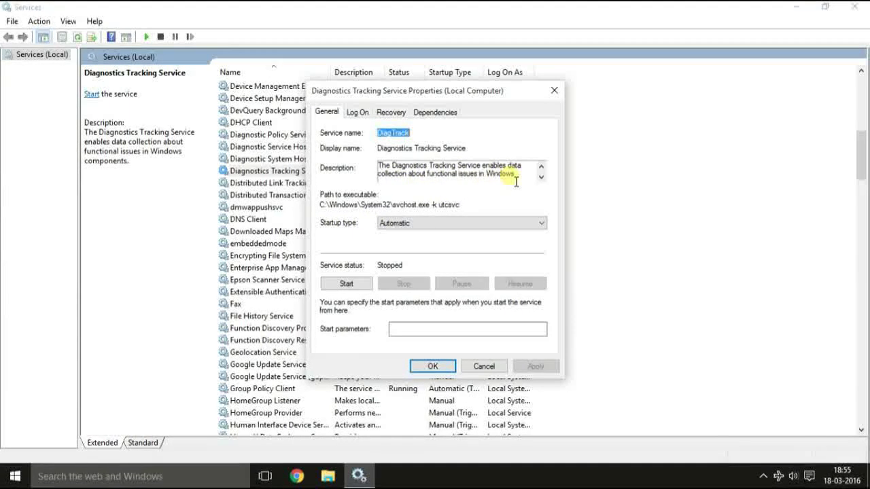
pyautogui.click(541, 178)
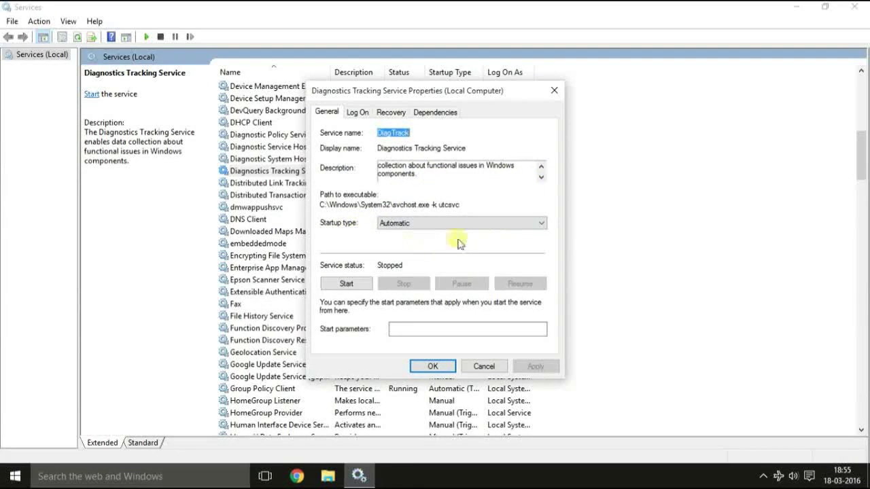
pyautogui.click(481, 223)
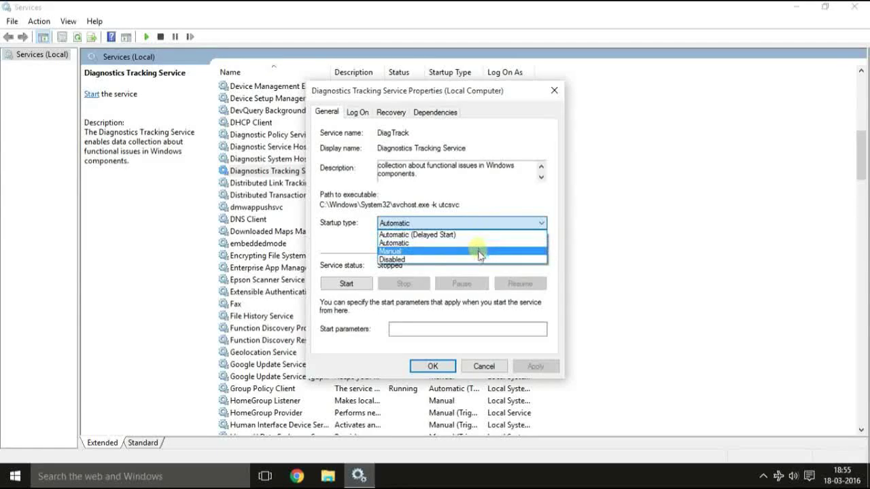
pyautogui.click(413, 261)
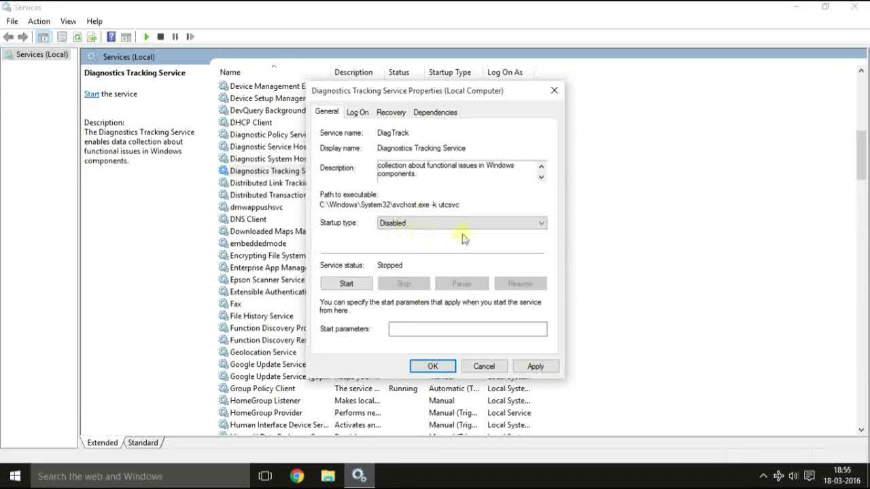
pyautogui.click(536, 367)
pyautogui.click(429, 368)
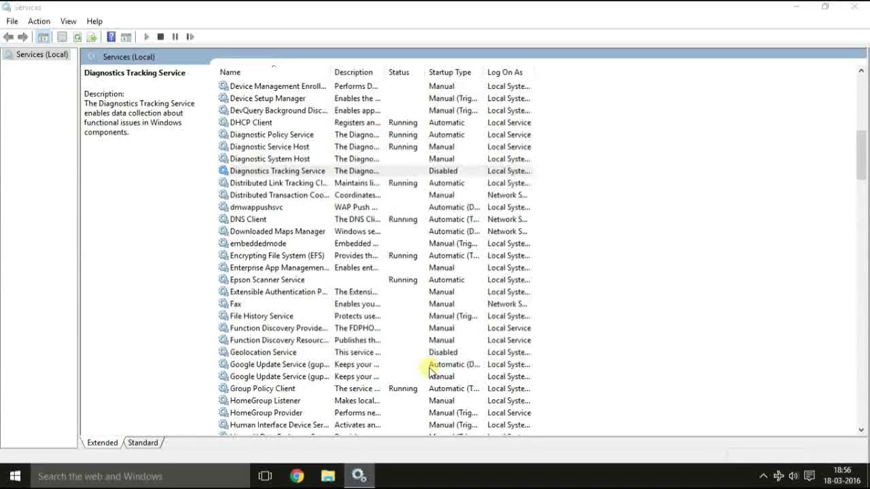
# Find the Windows Error Reporting Service in the services list and set its startup type to Disabled
pyautogui.moveTo(862, 158); pyautogui.dragTo(861, 381)
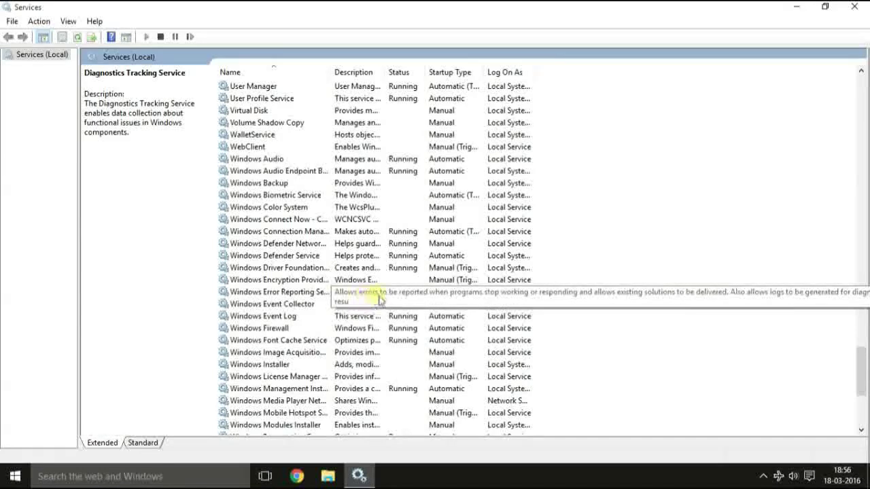
pyautogui.click(308, 293)
pyautogui.rightClick(309, 293)
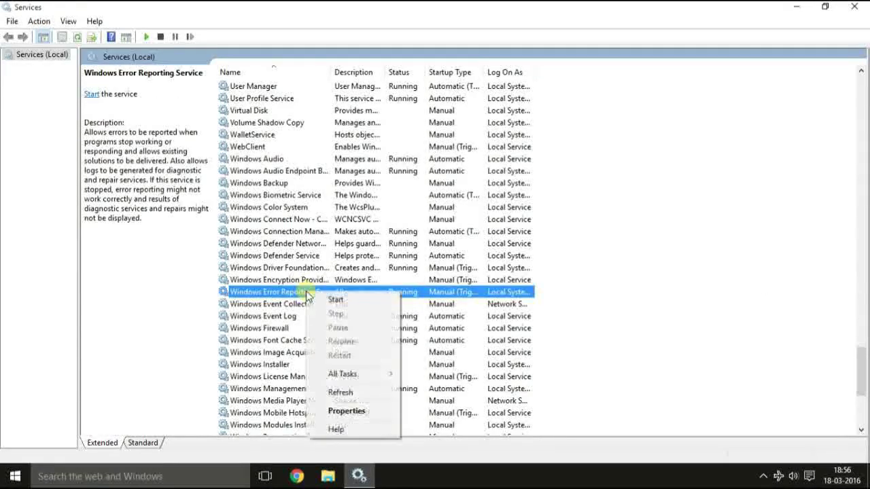
pyautogui.click(348, 412)
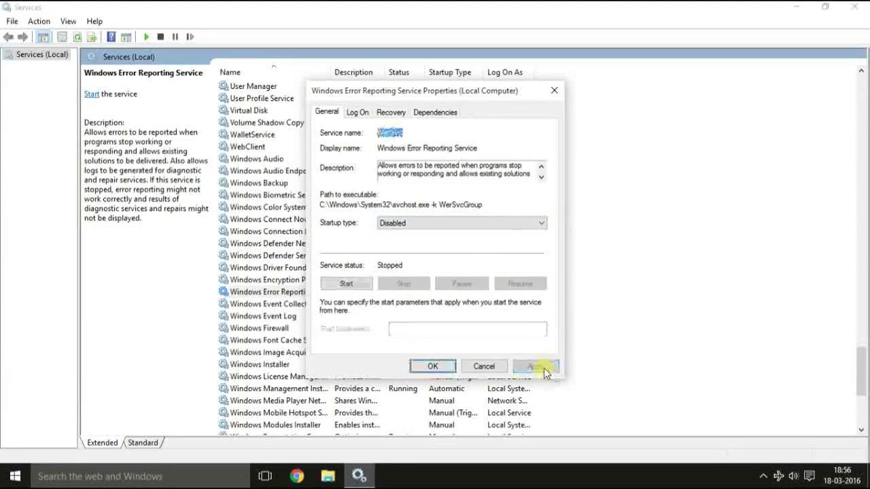
pyautogui.click(433, 366)
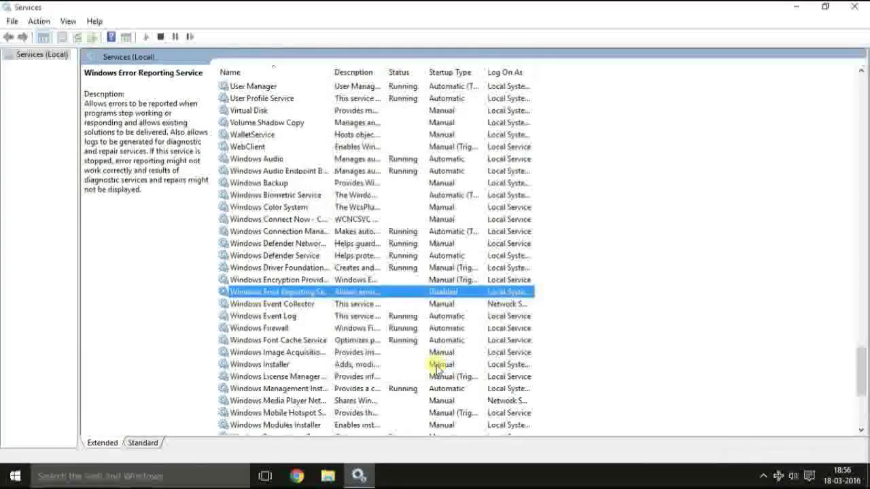
# Look back through the services list up to its beginning and close the Services console
pyautogui.moveTo(861, 387); pyautogui.dragTo(862, 336)
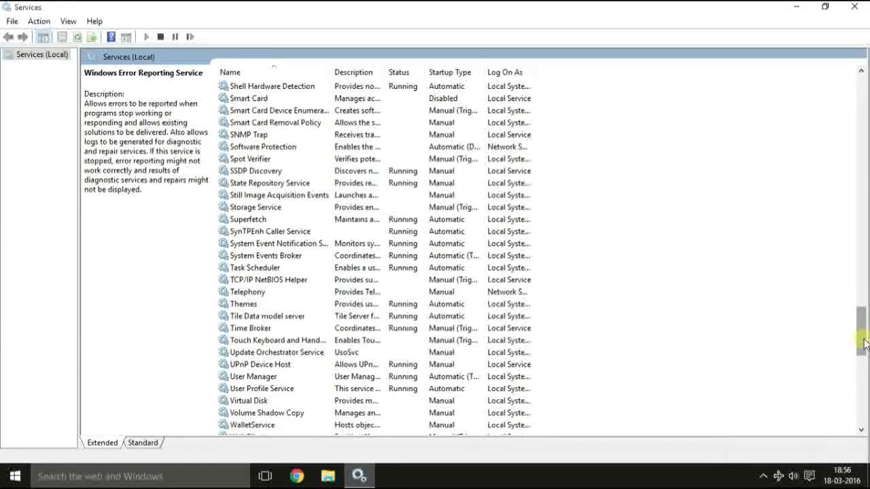
pyautogui.moveTo(862, 340); pyautogui.dragTo(861, 82)
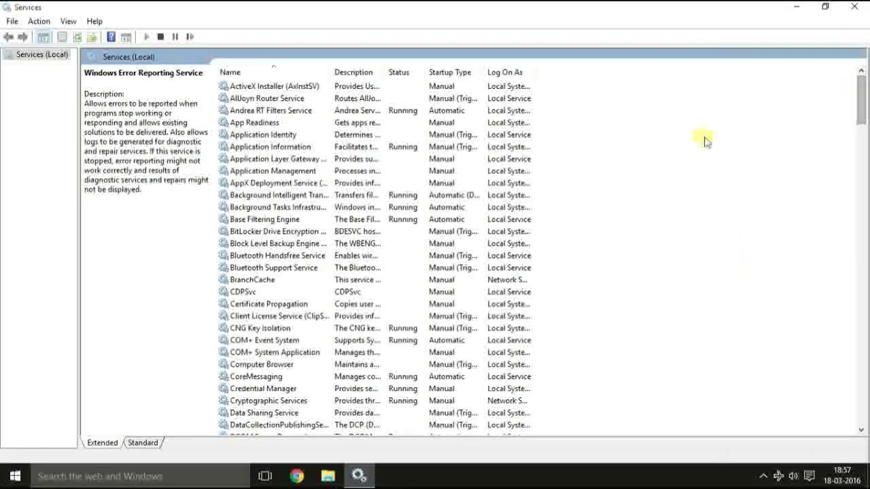
pyautogui.click(855, 7)
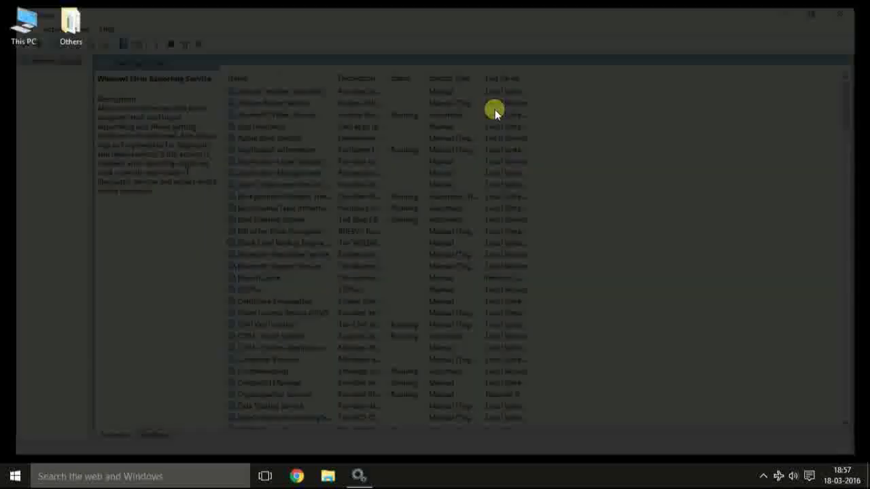
# Search Windows for wifi, open the Wi-Fi management settings and review the Wi-Fi Sense hotspot and contact-sharing options
pyautogui.click(174, 477)
pyautogui.write('chnage')
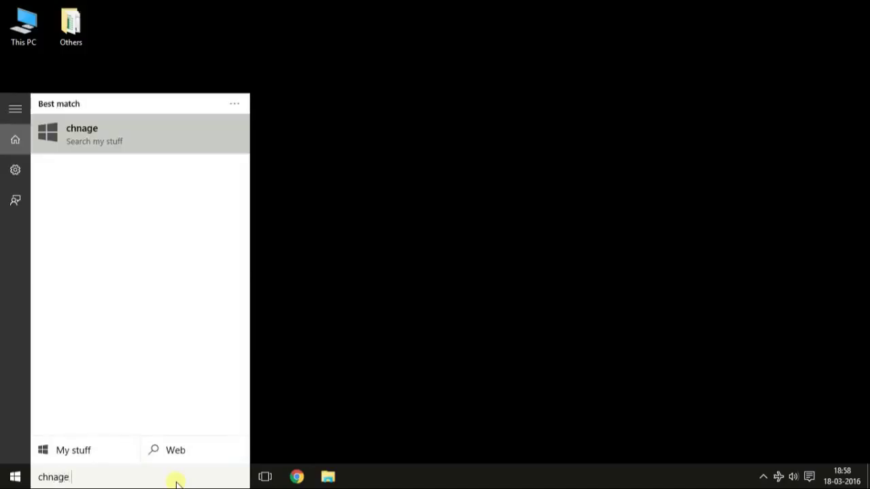
pyautogui.press('BackSpace')
pyautogui.write('wifi')
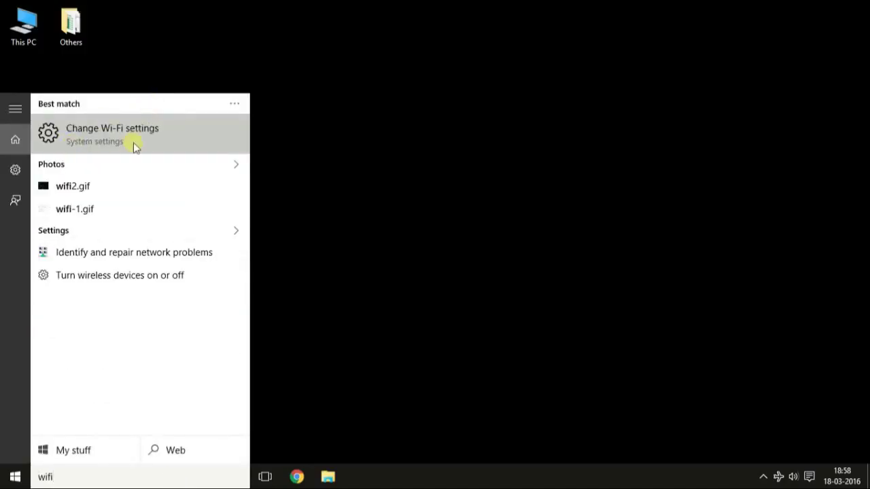
pyautogui.click(133, 142)
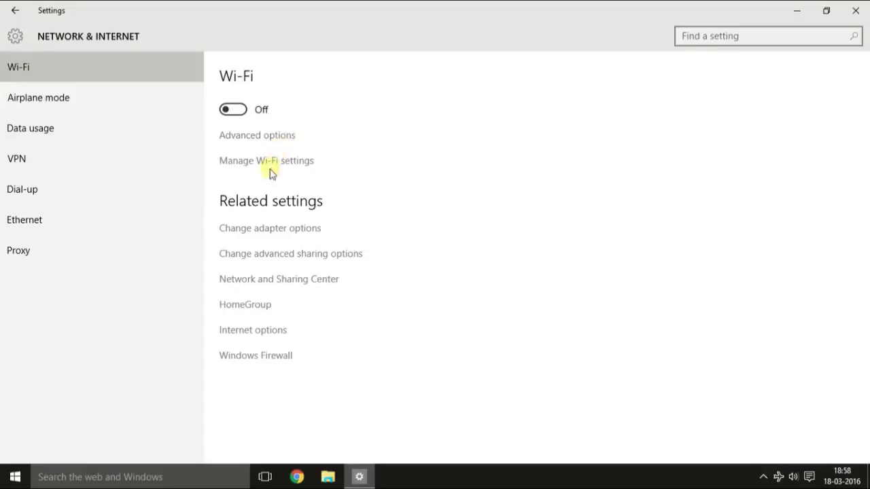
pyautogui.click(303, 163)
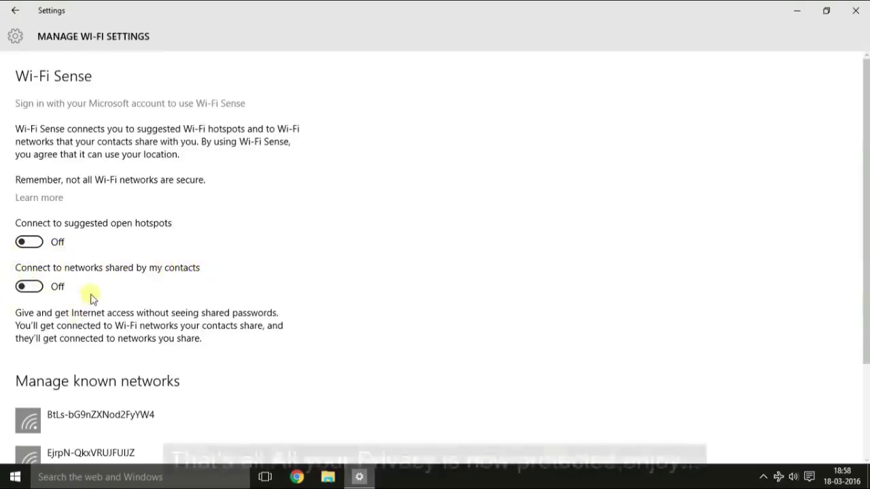
pyautogui.scroll(-3, 597, 273)
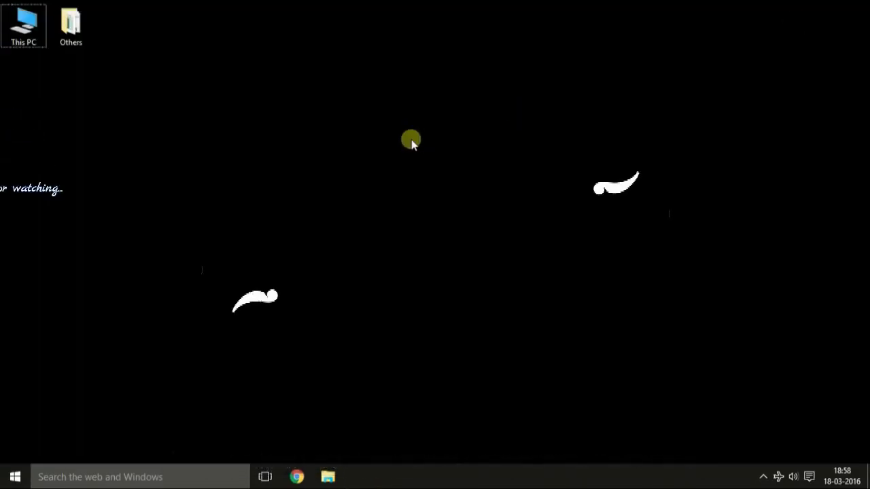
pyautogui.rightClick(331, 216)
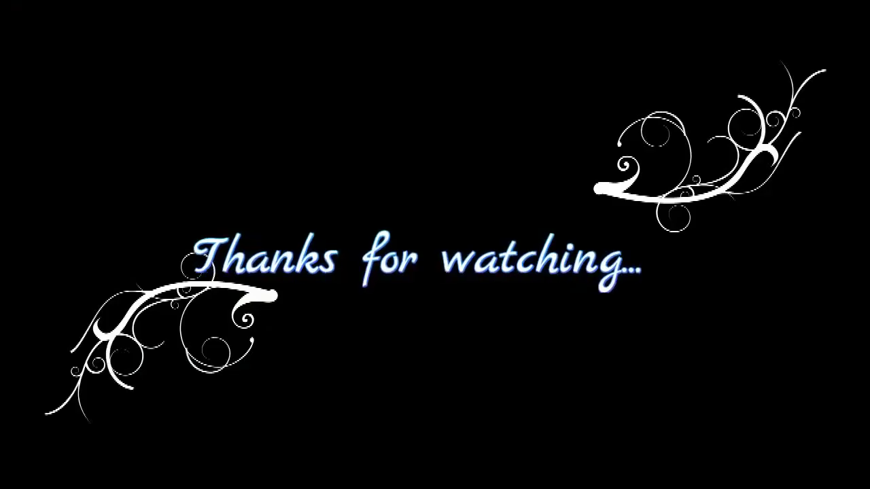